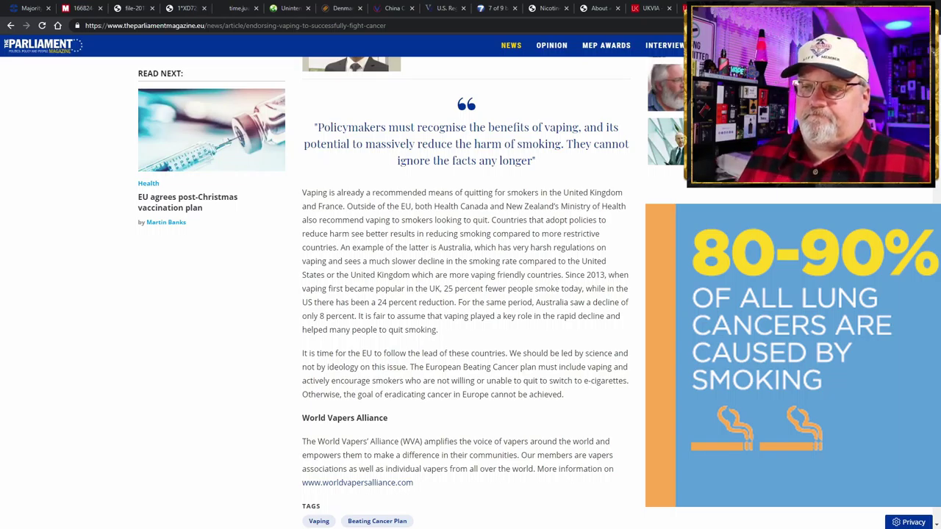
Step: Go from the vaping article to the World Vapers' Alliance website and open its survey
scroll(468, 294, down, 1)
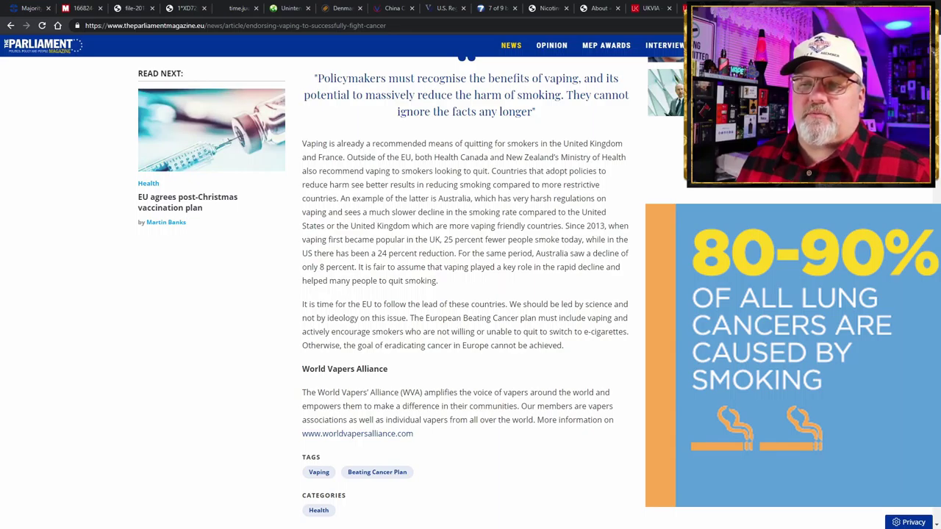
scroll(466, 294, up, 15)
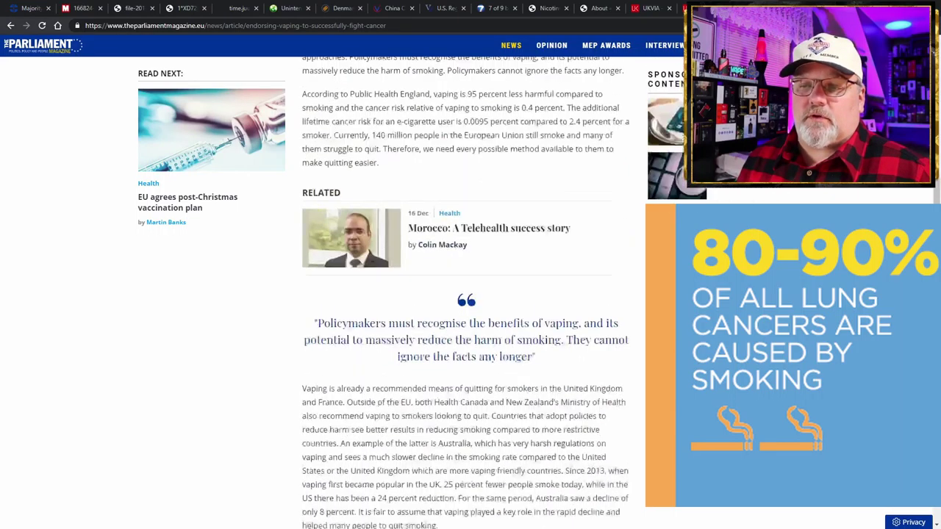
scroll(466, 294, up, 2)
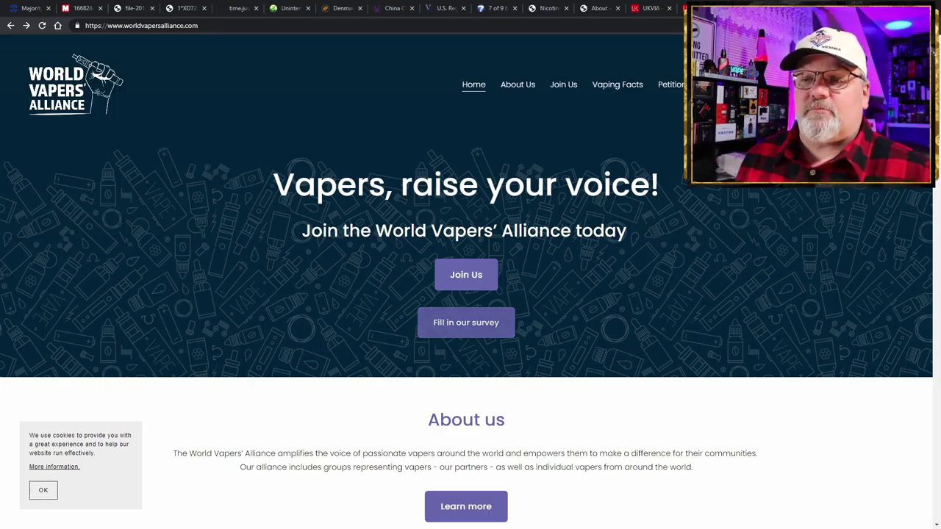
click(466, 322)
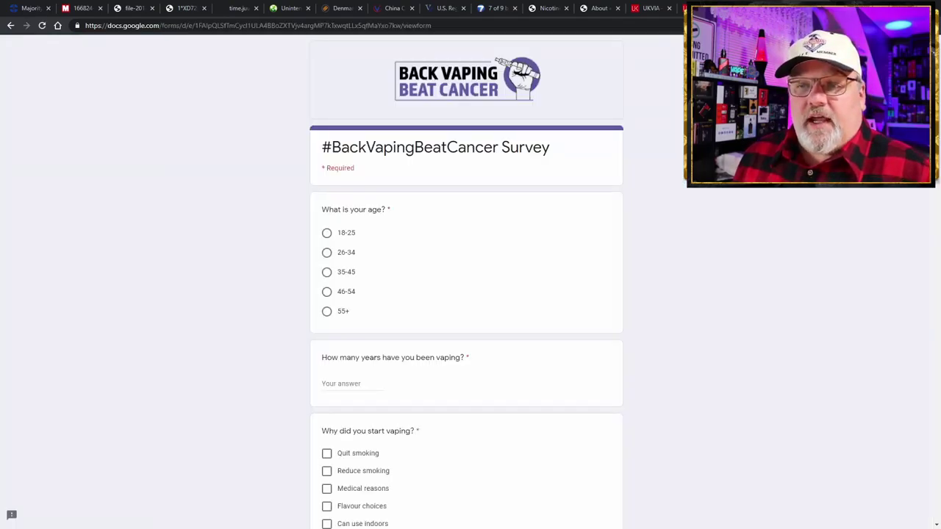
Step: Answer the survey's age question with 46-54 and enter 1.5 as the number of years vaping
click(327, 291)
scroll(326, 291, down, 1)
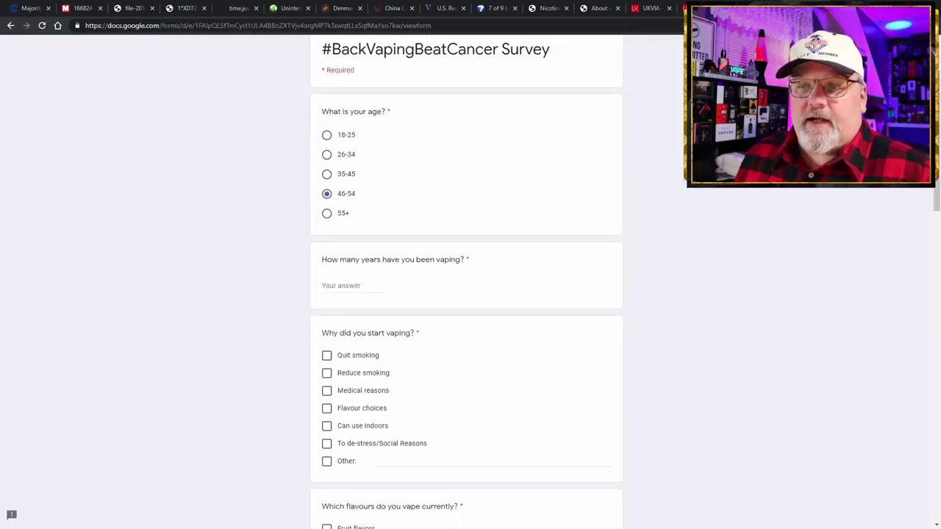
click(353, 285)
text(1.5)
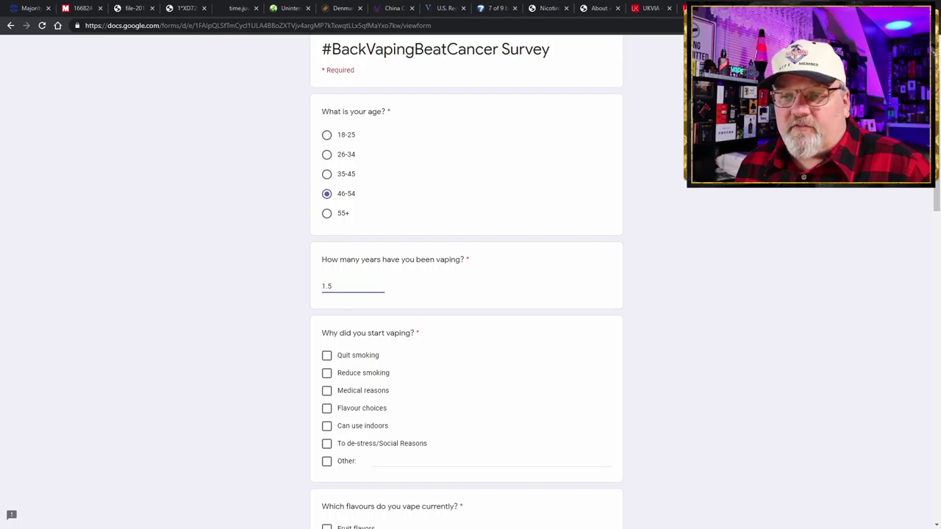
Step: Select Quit smoking, Medical reasons and Flavour choices as the reasons for starting vaping
click(327, 355)
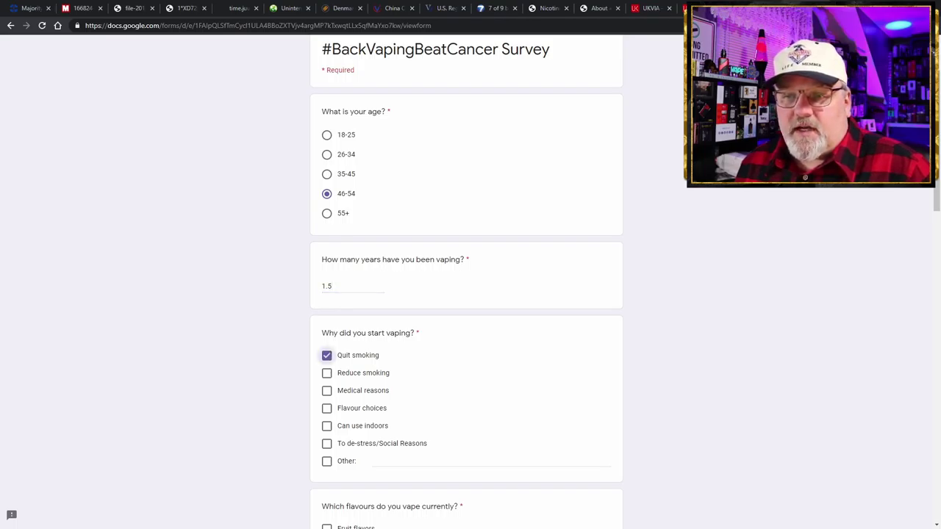
scroll(466, 294, down, 2)
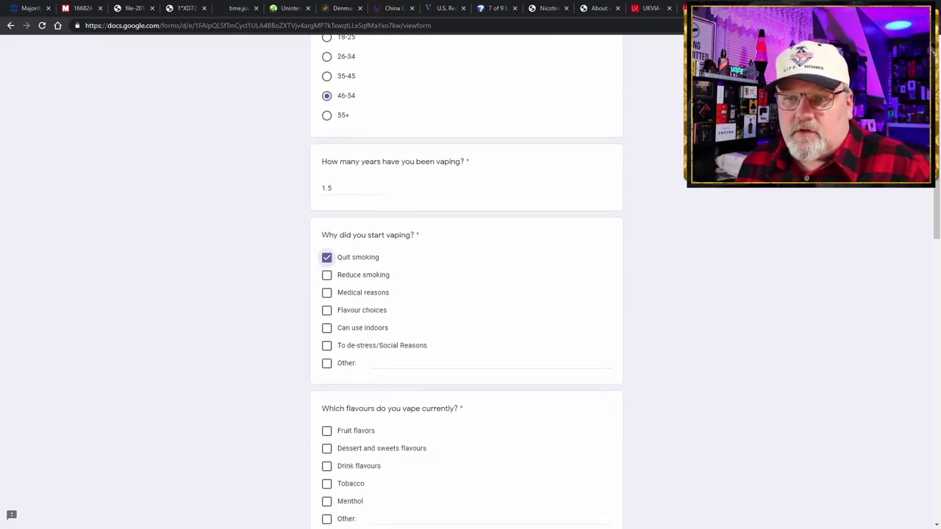
click(327, 292)
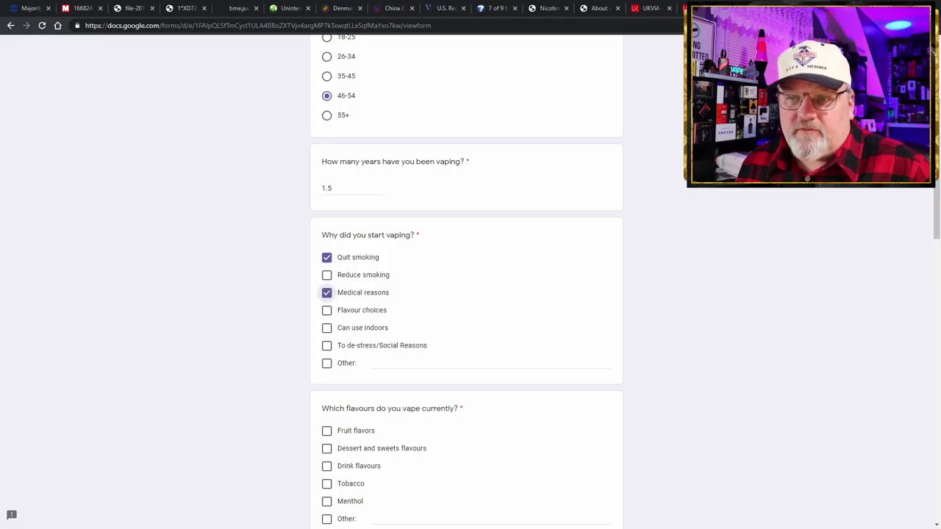
scroll(466, 294, down, 2)
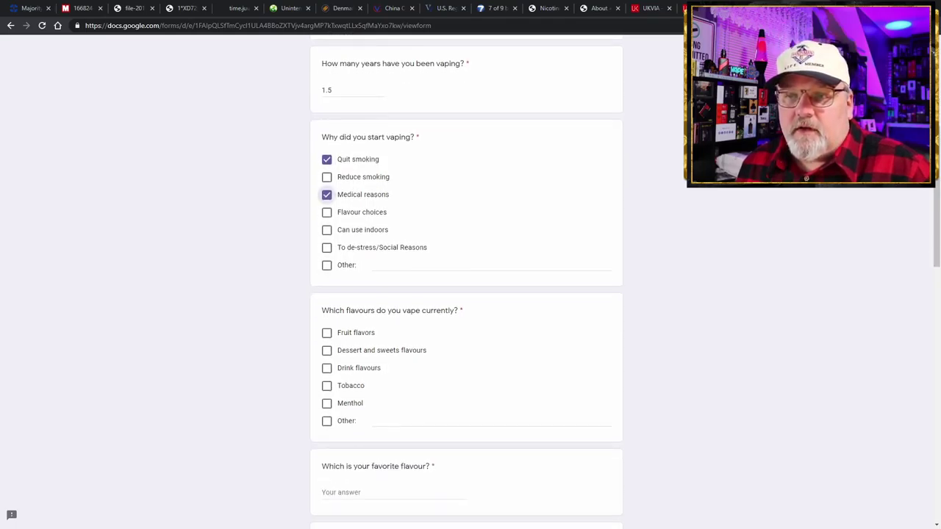
click(326, 212)
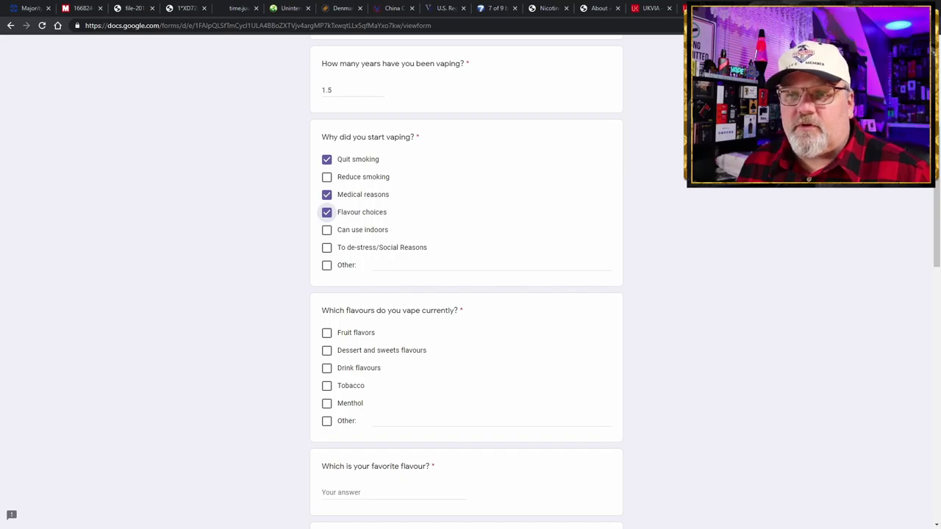
Step: Choose Fruit flavors and Dessert and sweets flavours as currently vaped, and enter Grape as the favorite flavour
scroll(470, 294, down, 2)
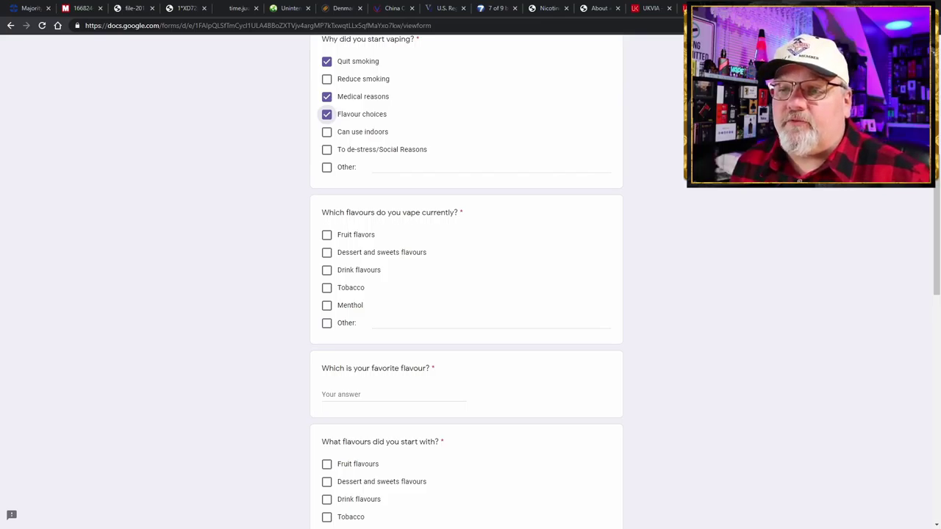
click(327, 234)
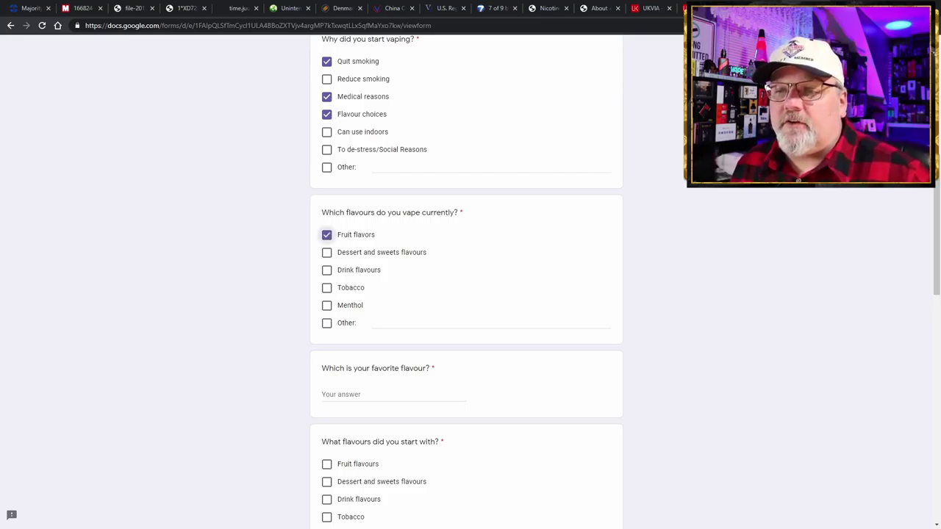
click(327, 252)
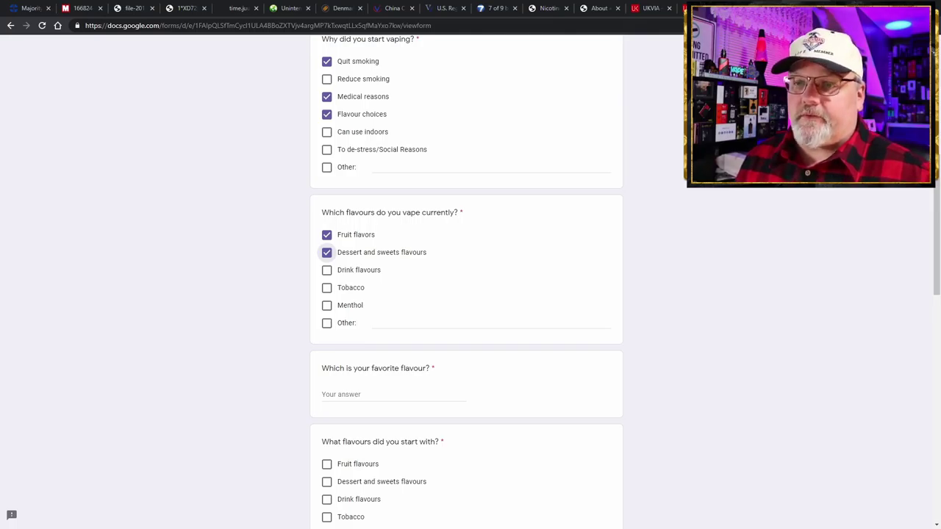
scroll(467, 284, down, 2)
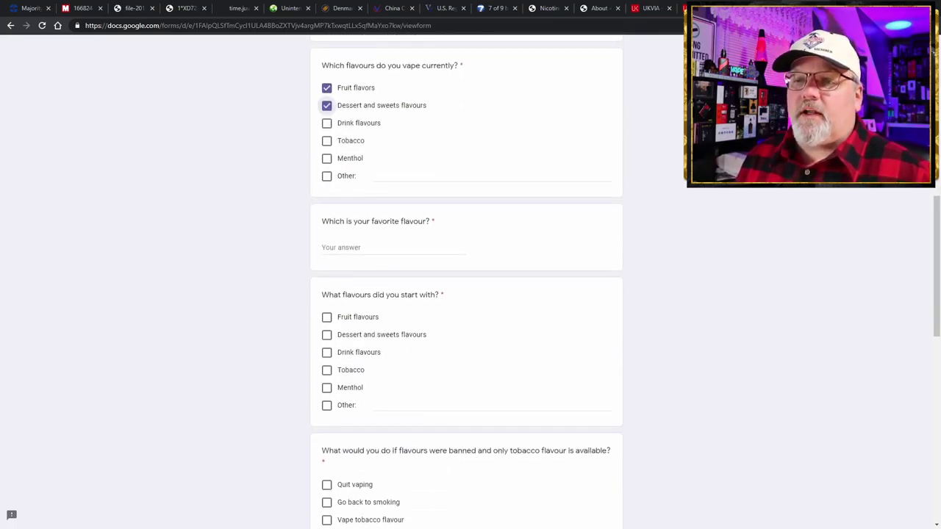
click(367, 248)
text(G)
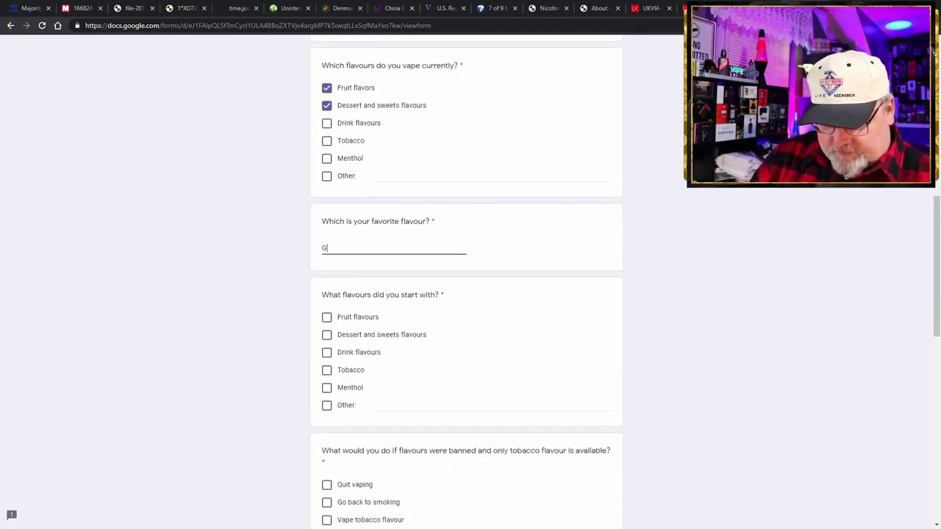
text(rape)
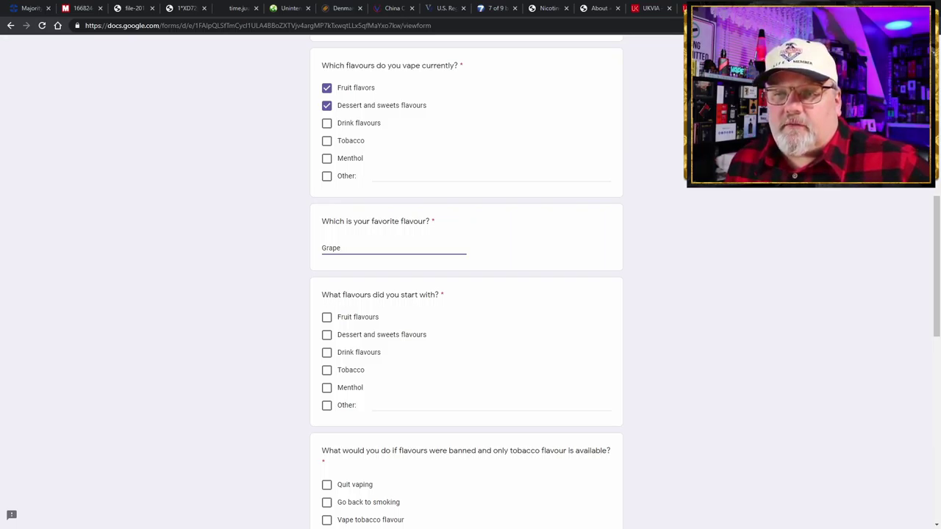
Step: Mark Dessert and sweets flavours as the starting flavours, and answer the flavour ban question with Buy abroad and Mix my own
click(326, 334)
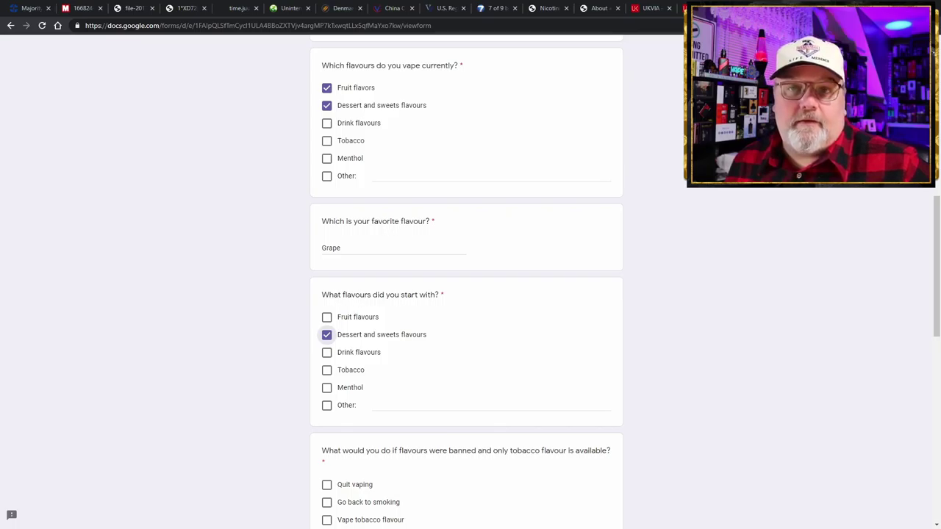
scroll(466, 280, down, 3)
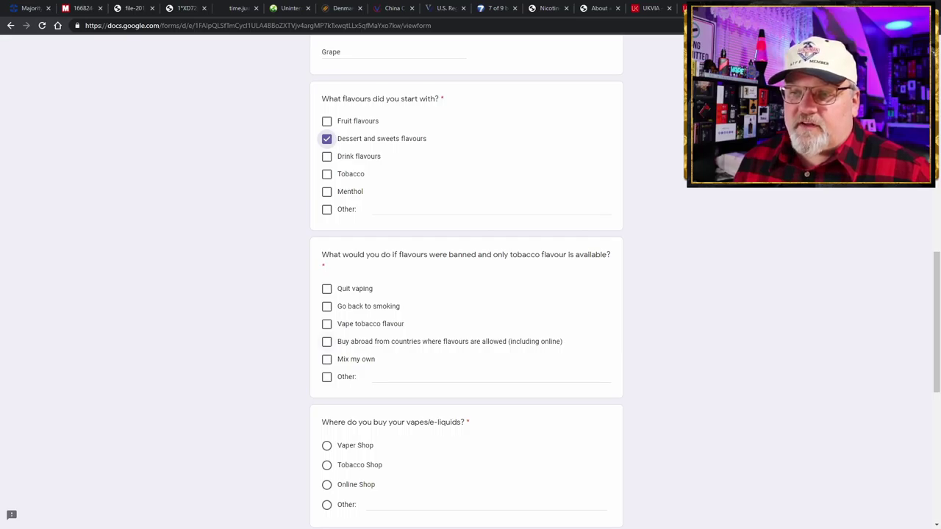
click(326, 341)
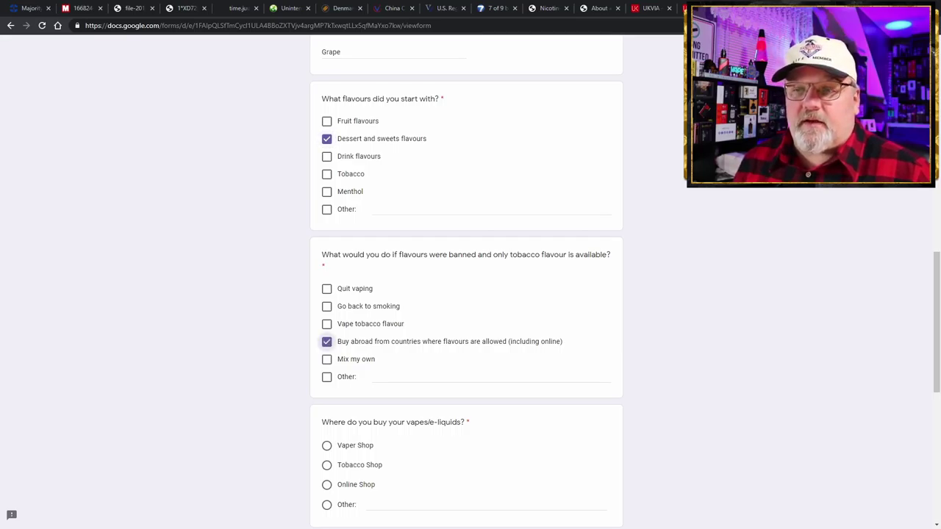
click(326, 359)
Step: Choose Vaper Shop as the place for buying e-liquids and answer Yes to having smoked before vaping
scroll(327, 359, down, 1)
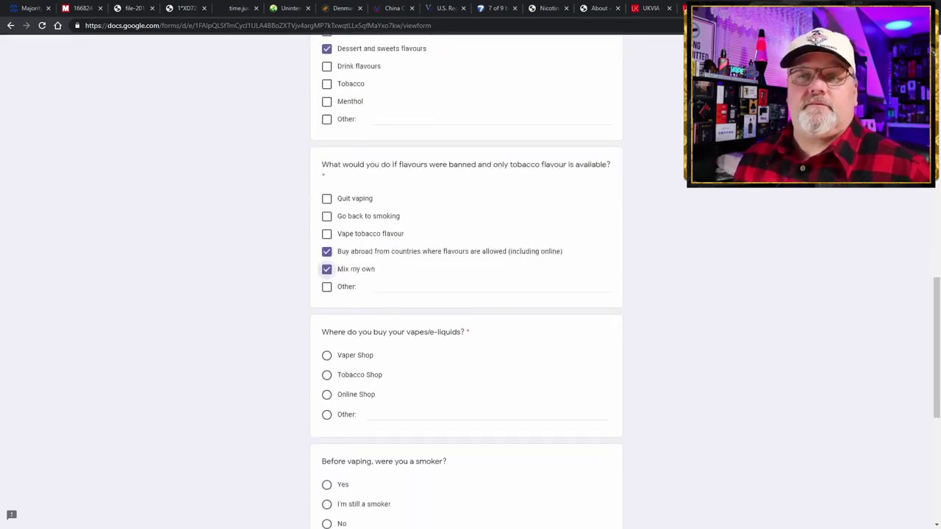
scroll(466, 282, down, 1)
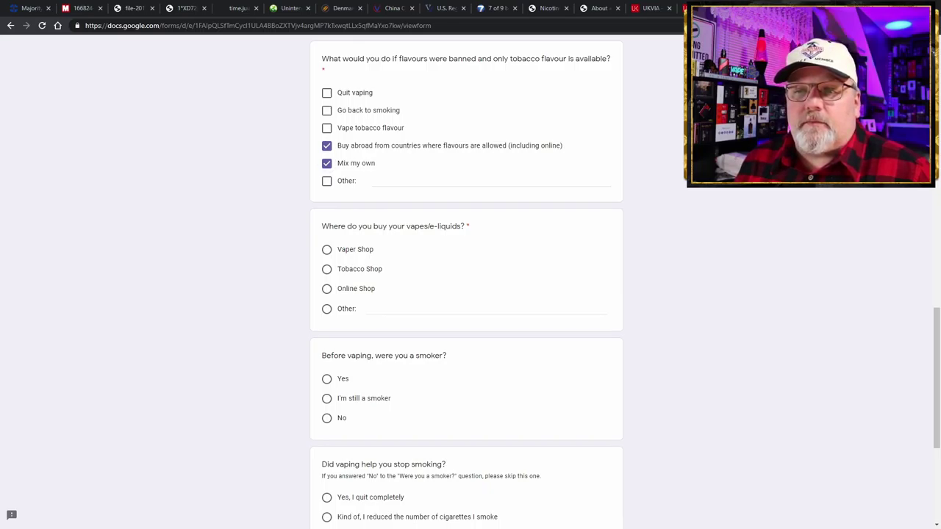
click(326, 249)
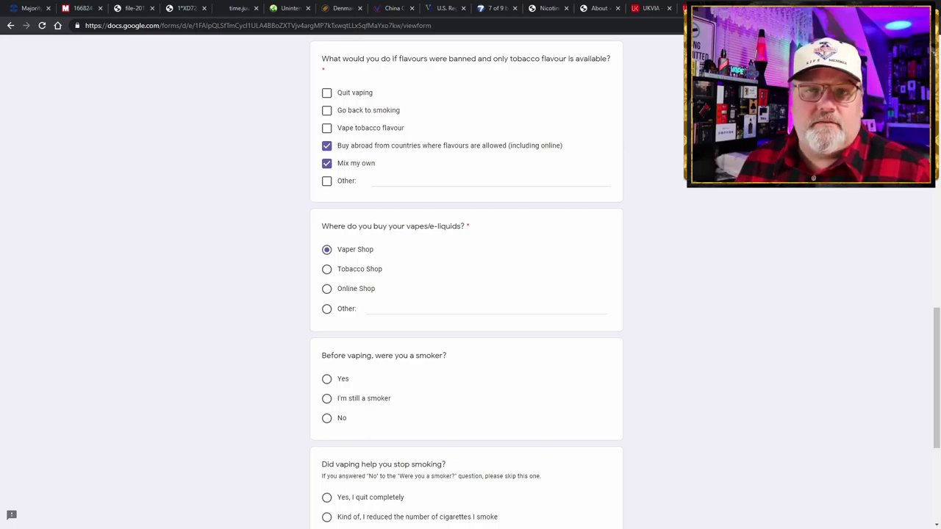
scroll(466, 286, down, 3)
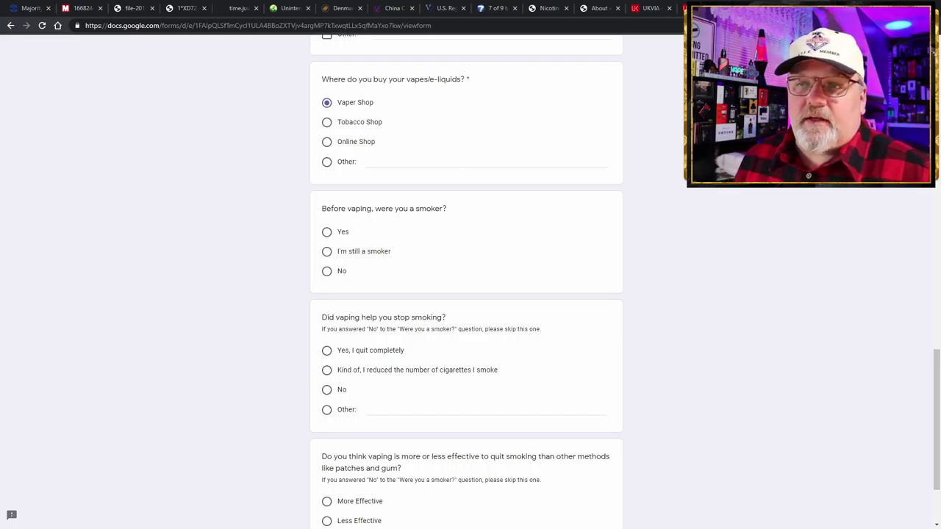
click(326, 232)
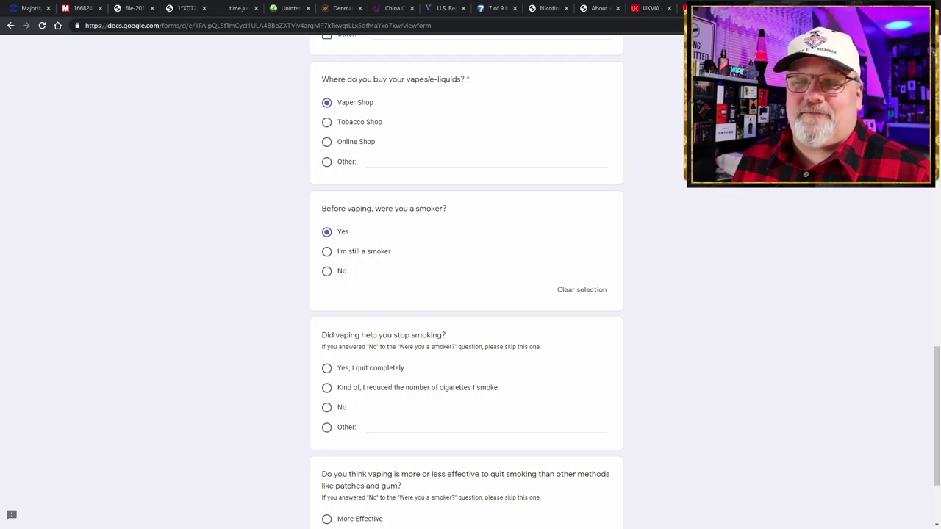
Step: Answer "Yes, I quit completely" on whether vaping helped stop smoking, and rate vaping More Effective than patches and gum
scroll(466, 287, down, 3)
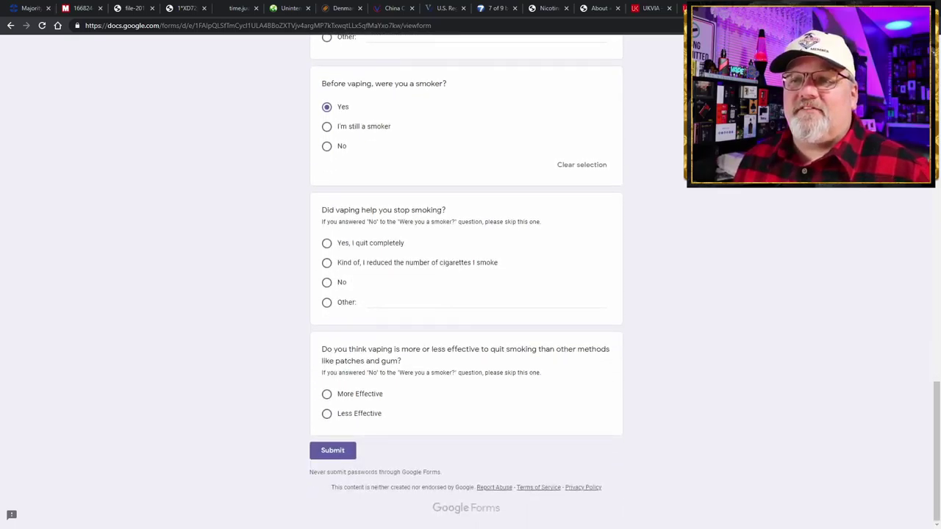
click(326, 242)
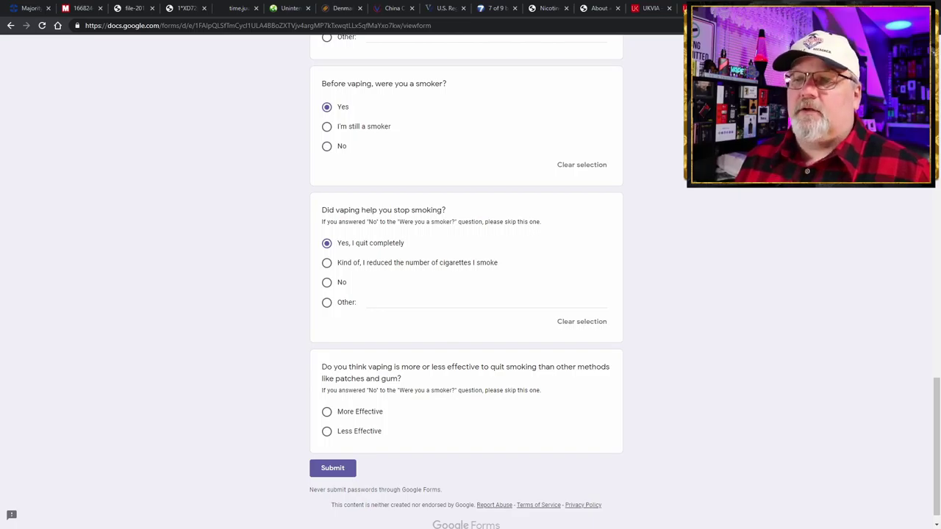
scroll(467, 286, down, 1)
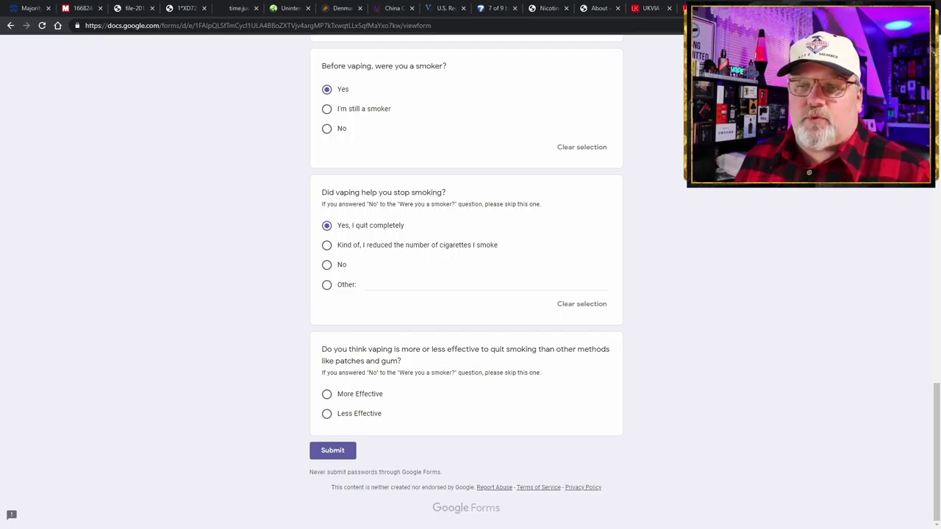
click(326, 394)
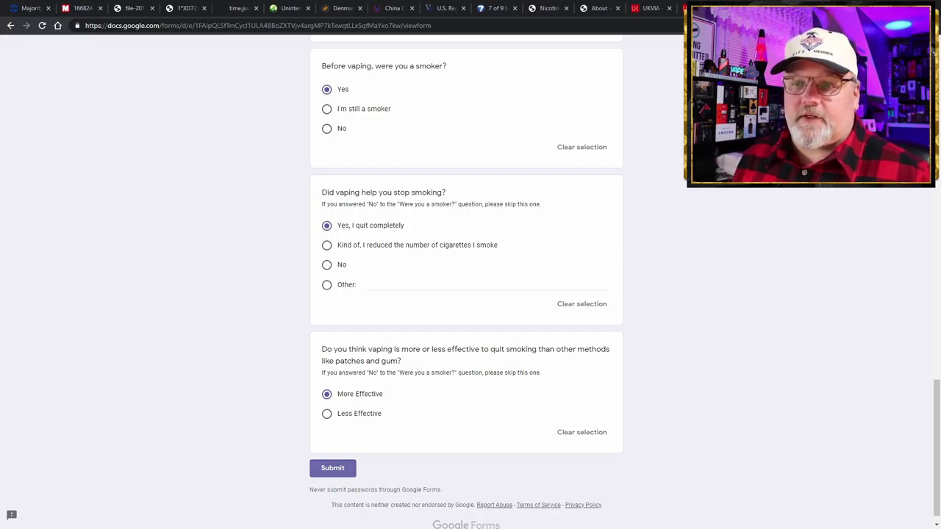
Step: Submit the completed survey and return to the Parliament Magazine article on endorsing vaping
click(332, 468)
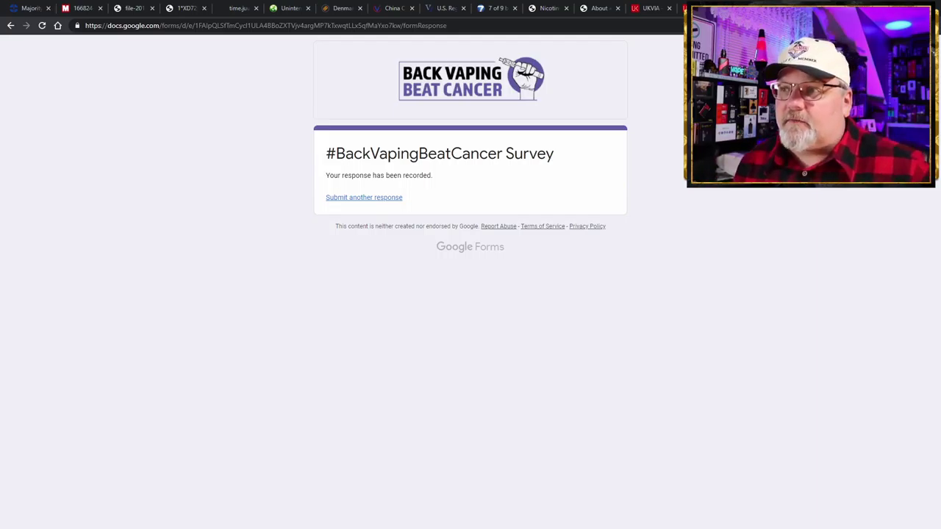
key(ctrl+Tab)
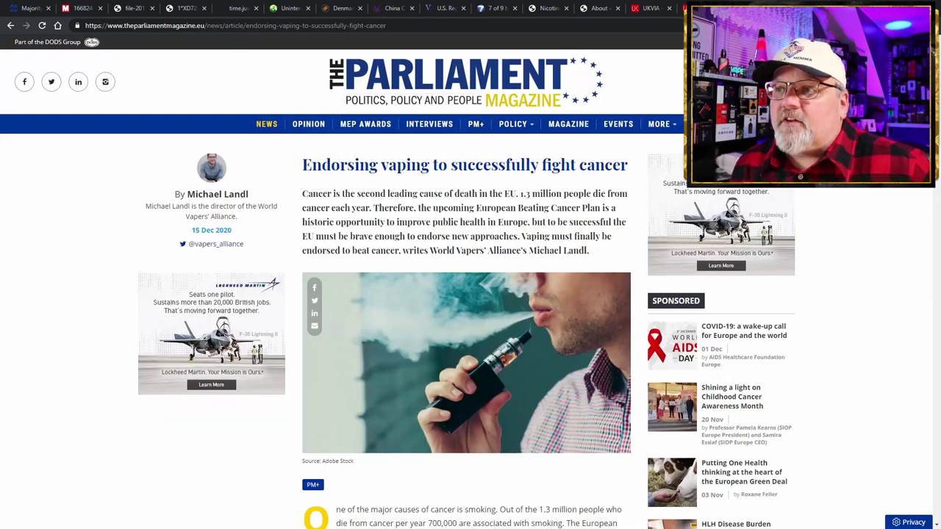